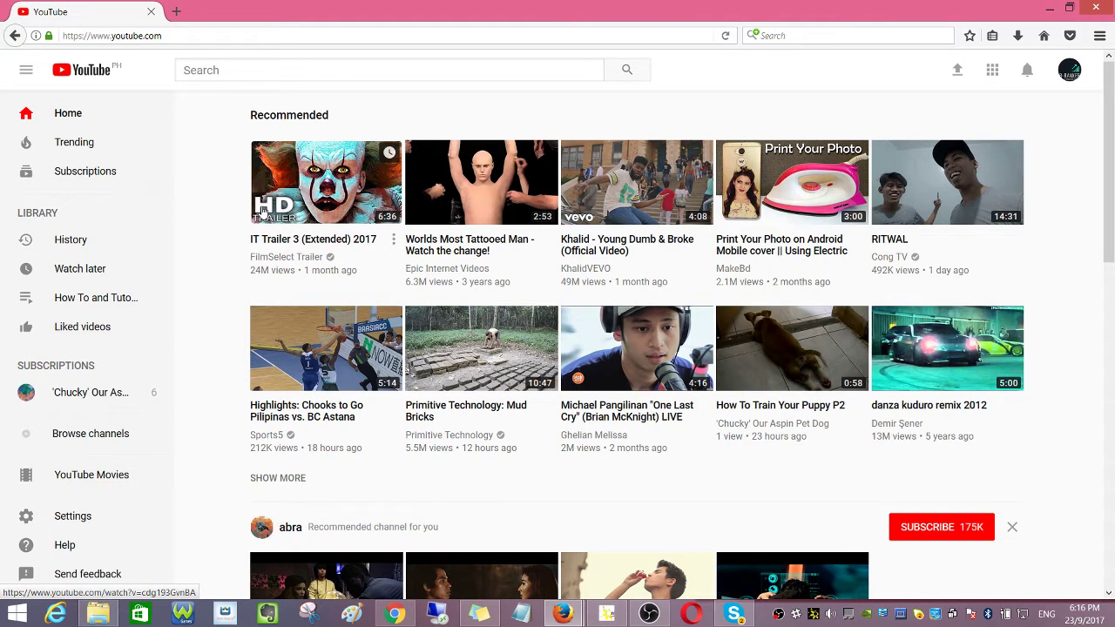
Step: Look over the Creator Studio dashboard and the channel's playlists page
{"action": "left_click", "coordinate": [1069, 73]}
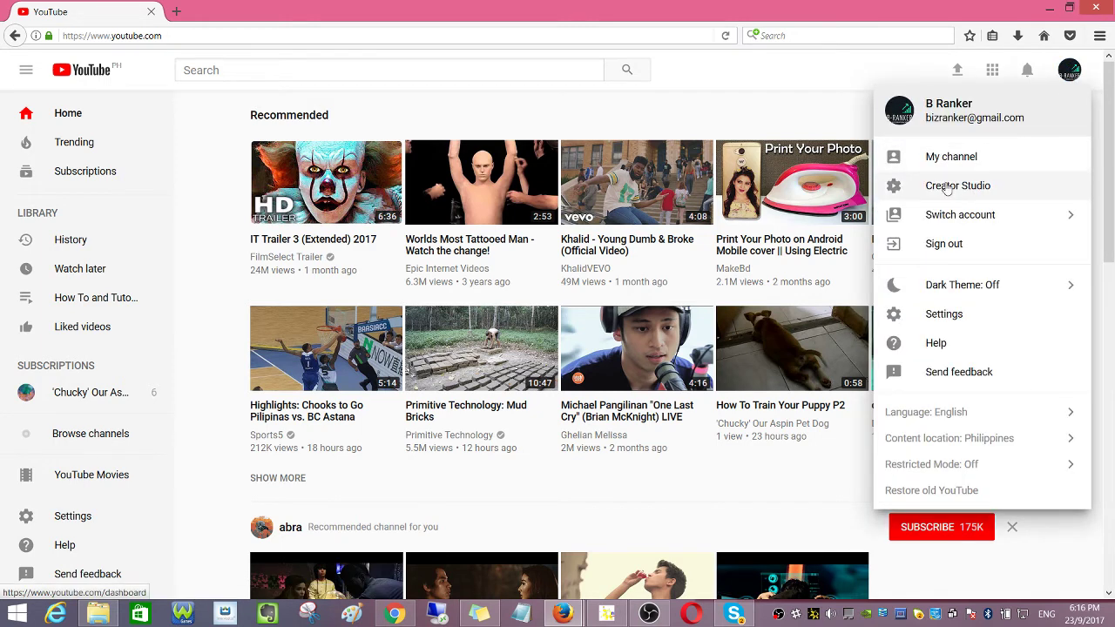
{"action": "left_click", "coordinate": [948, 188]}
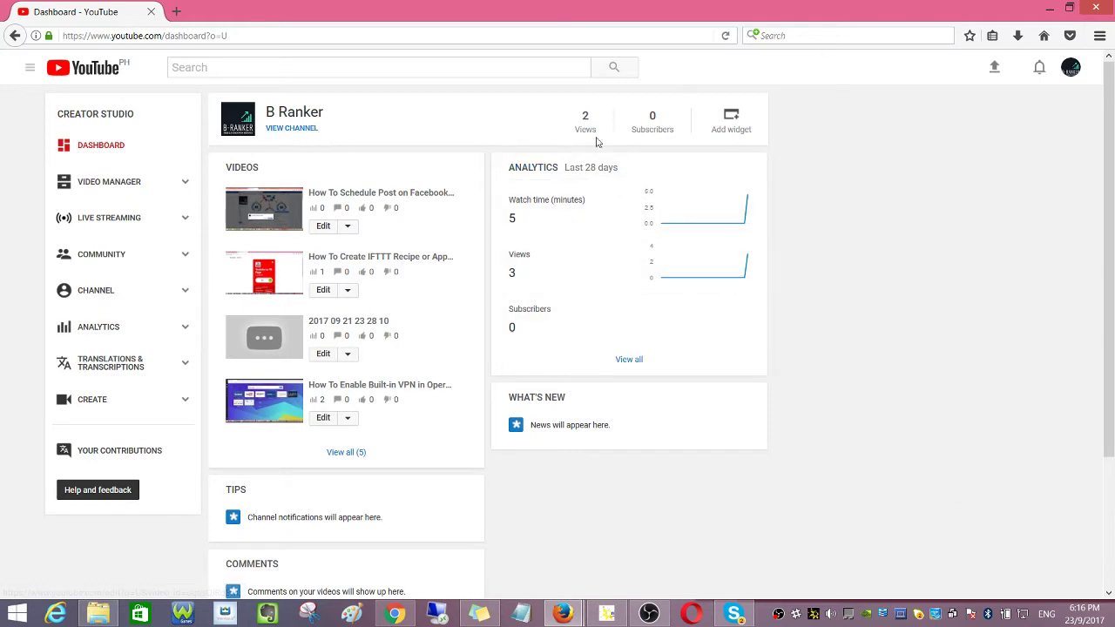
{"action": "left_click", "coordinate": [1071, 70]}
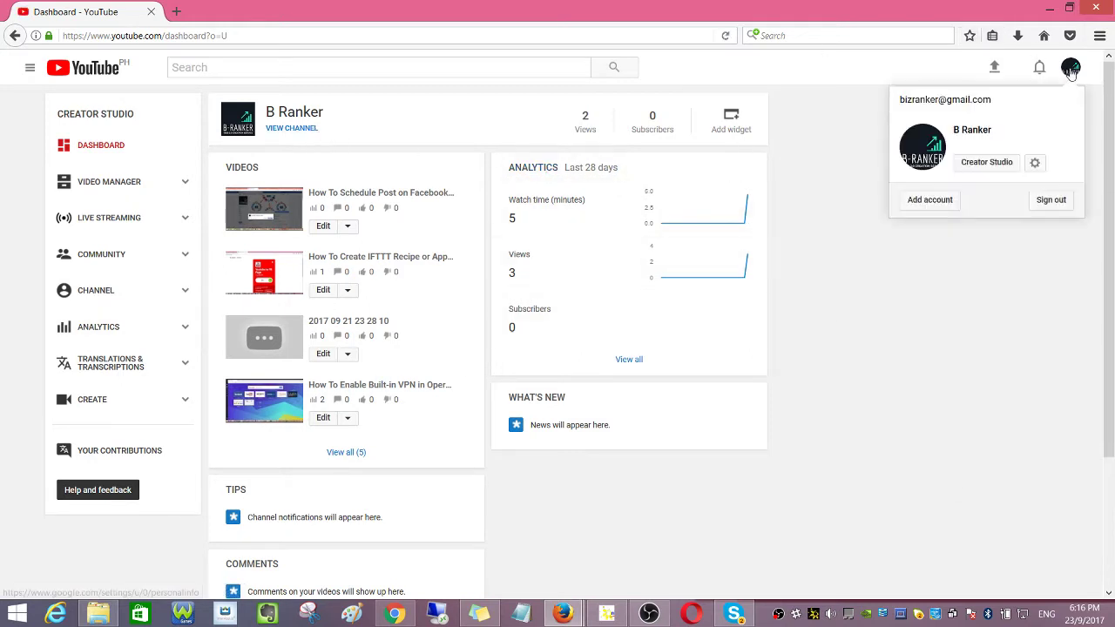
{"action": "left_click", "coordinate": [106, 153]}
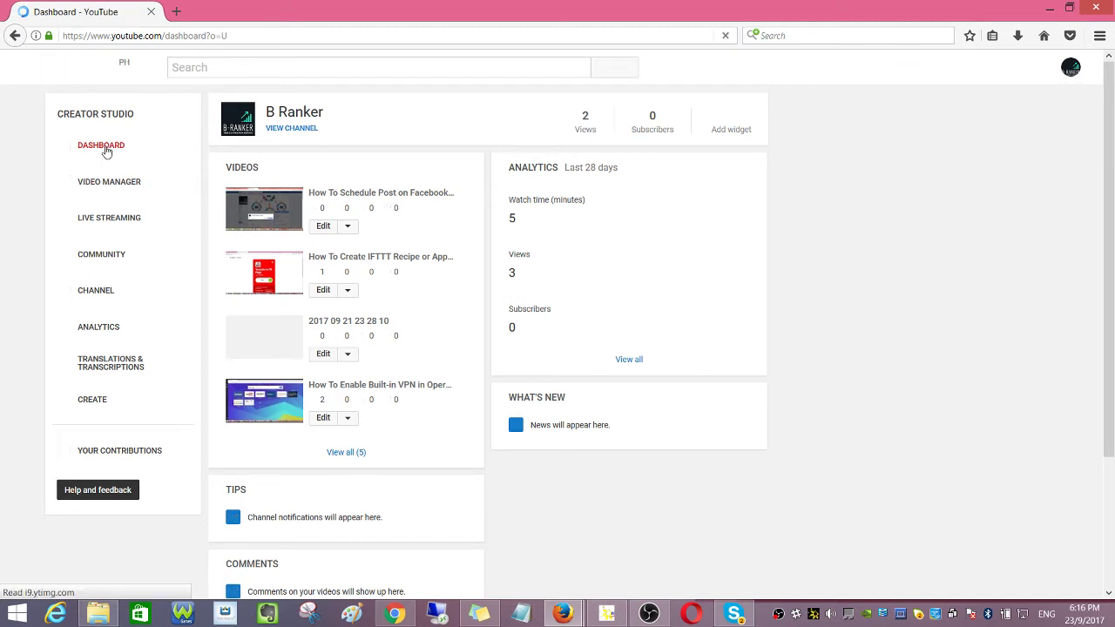
{"action": "left_click", "coordinate": [288, 130]}
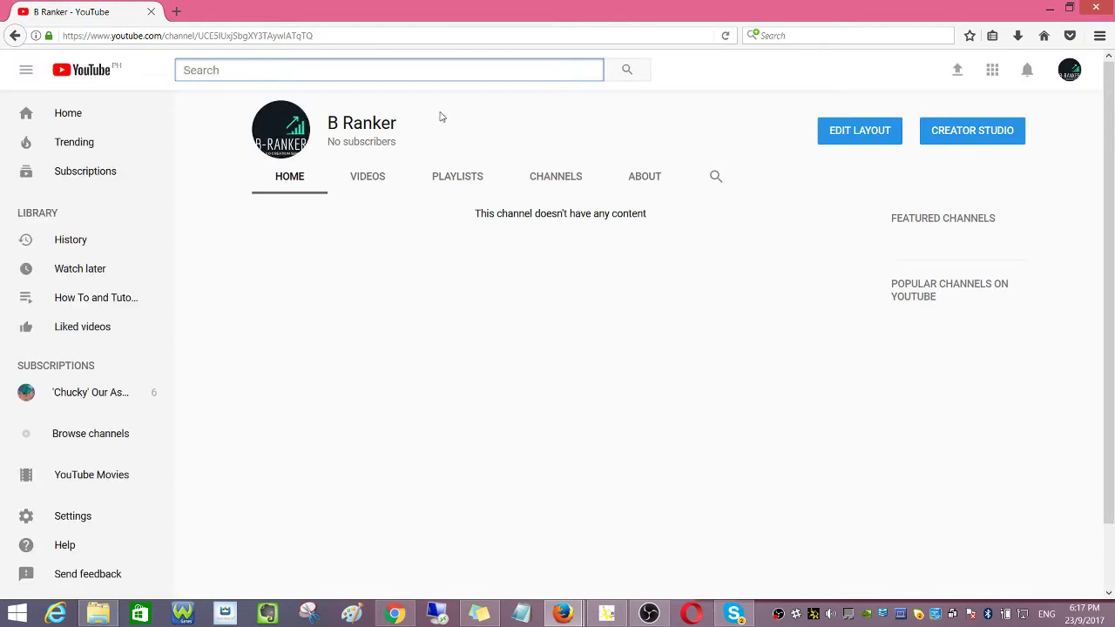
{"action": "left_click", "coordinate": [457, 178]}
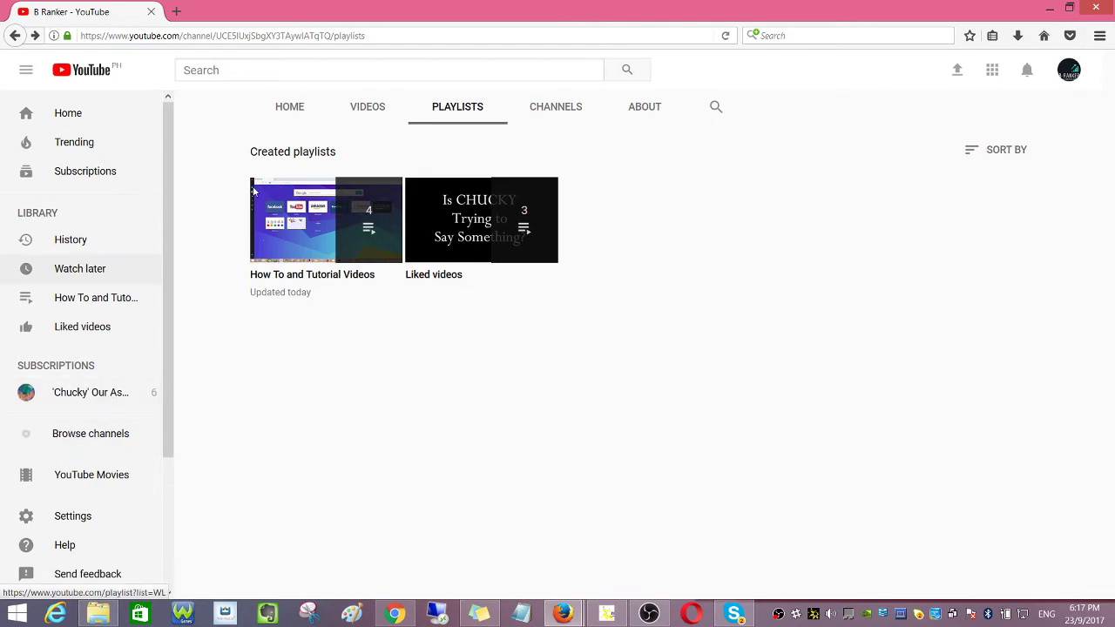
Step: Open the "How To and Tutorial Videos" playlist from Creator Studio's Video Manager and copy its Play All link
{"action": "left_click", "coordinate": [1069, 74]}
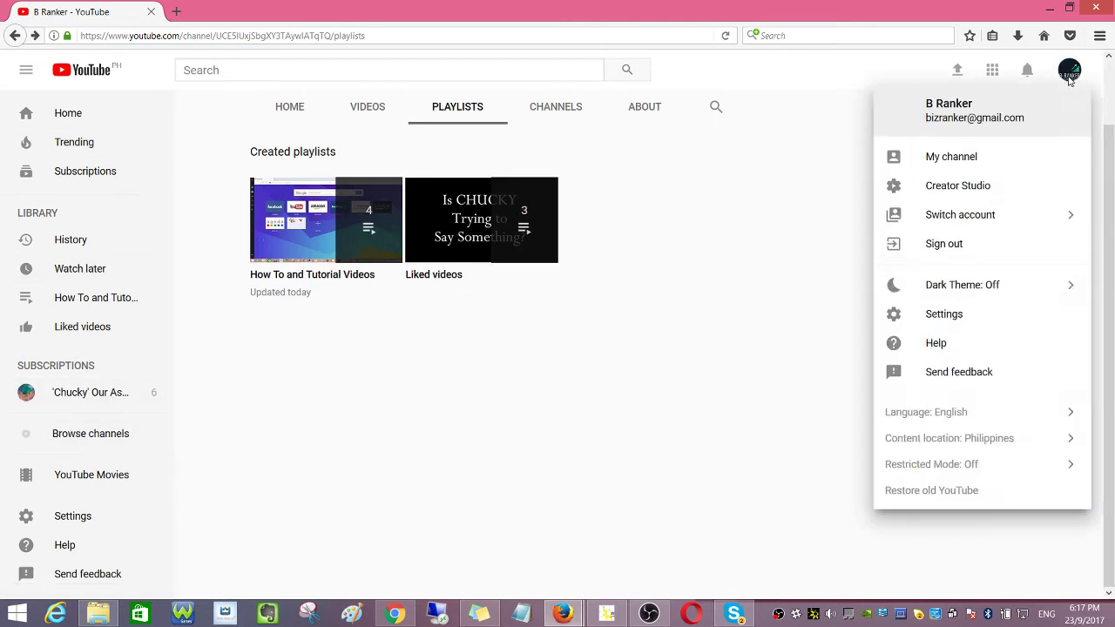
{"action": "left_click", "coordinate": [958, 187]}
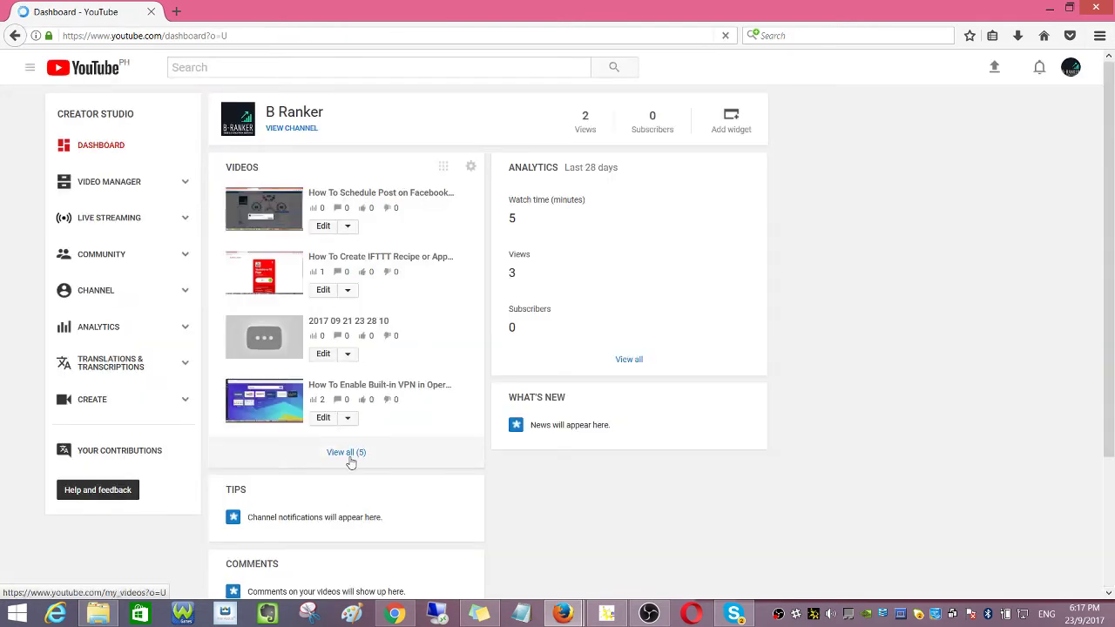
{"action": "left_click", "coordinate": [351, 461]}
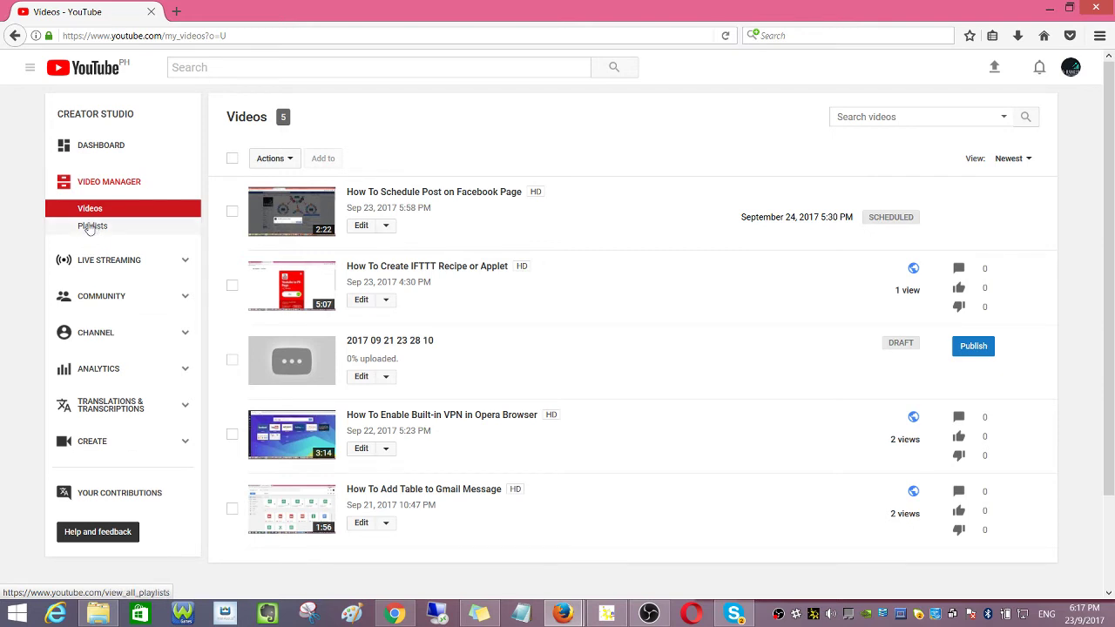
{"action": "left_click", "coordinate": [93, 231]}
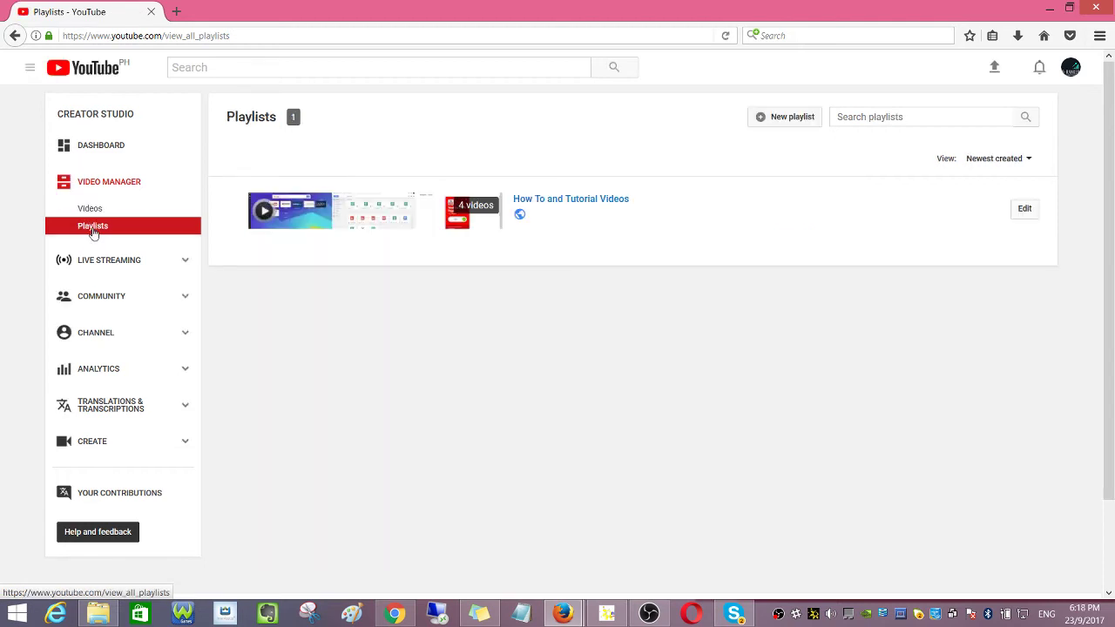
{"action": "left_click", "coordinate": [543, 205]}
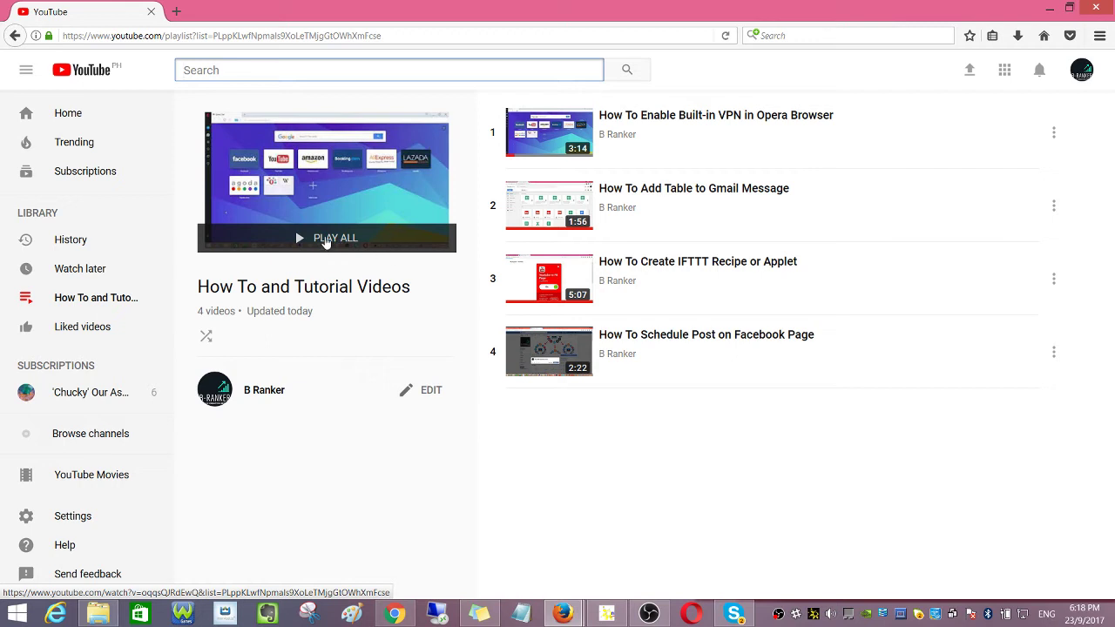
{"action": "right_click", "coordinate": [324, 242]}
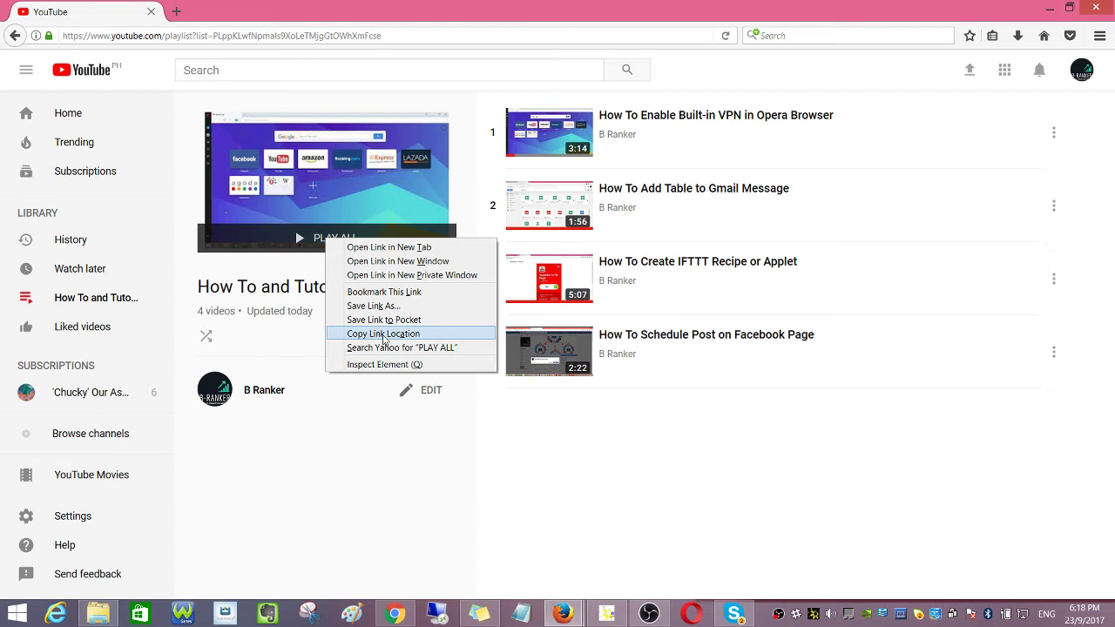
{"action": "left_click", "coordinate": [383, 334]}
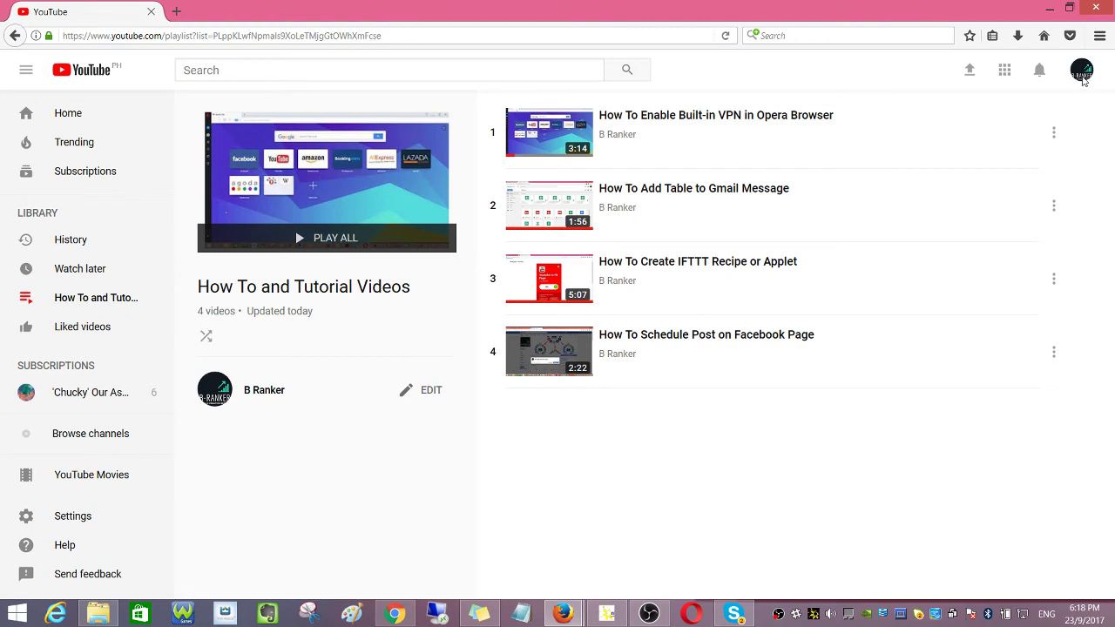
Step: Return to Creator Studio and open the channel's Featured content settings
{"action": "left_click", "coordinate": [1081, 76]}
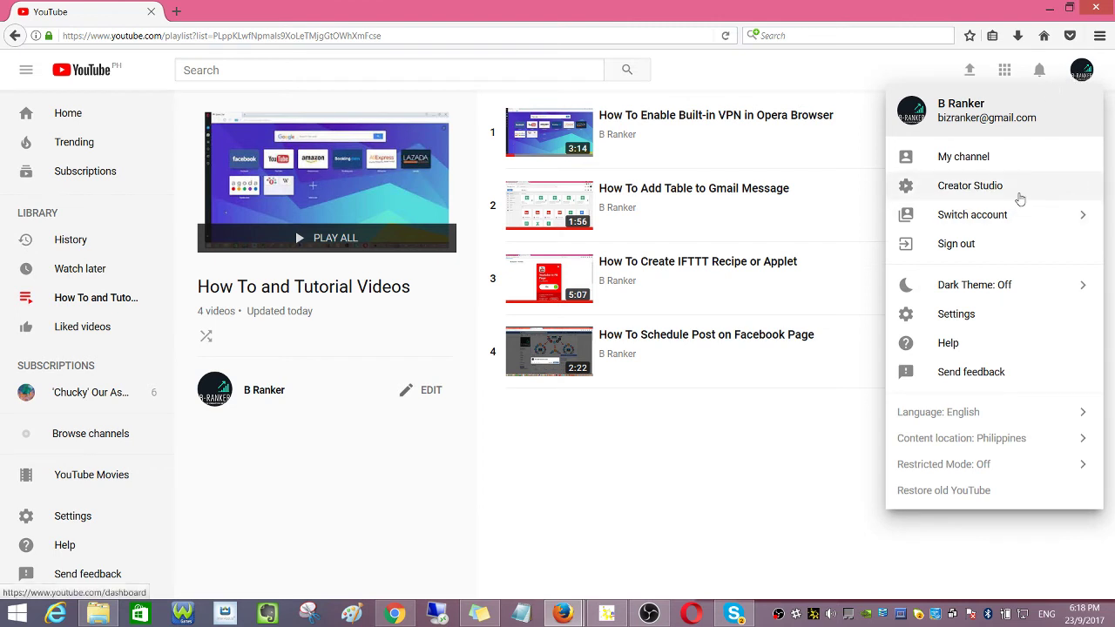
{"action": "left_click", "coordinate": [967, 189]}
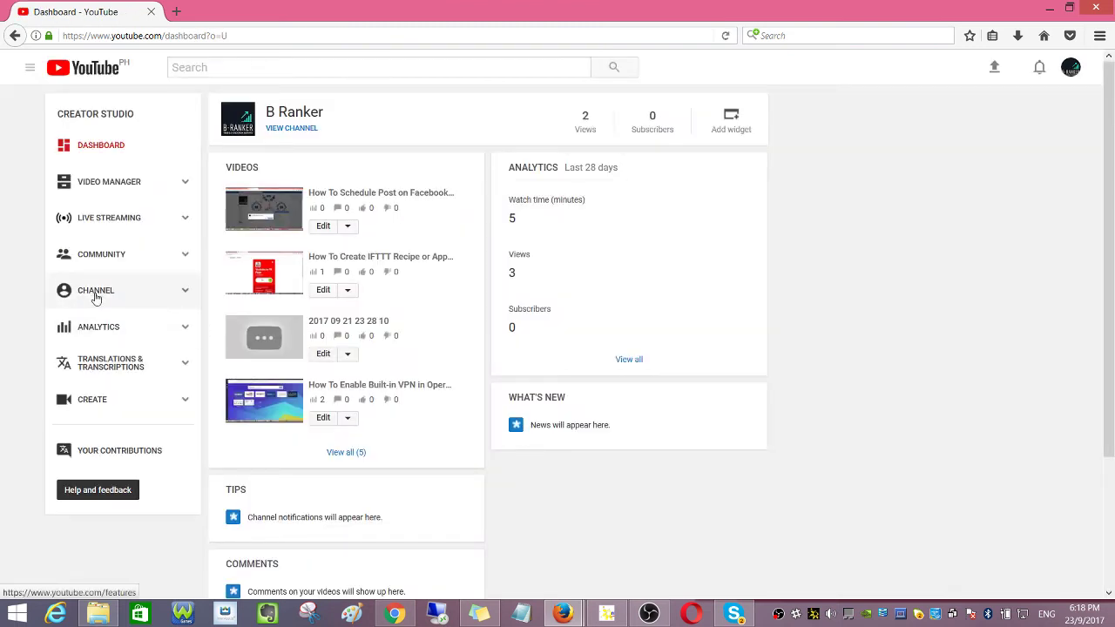
{"action": "left_click", "coordinate": [96, 297]}
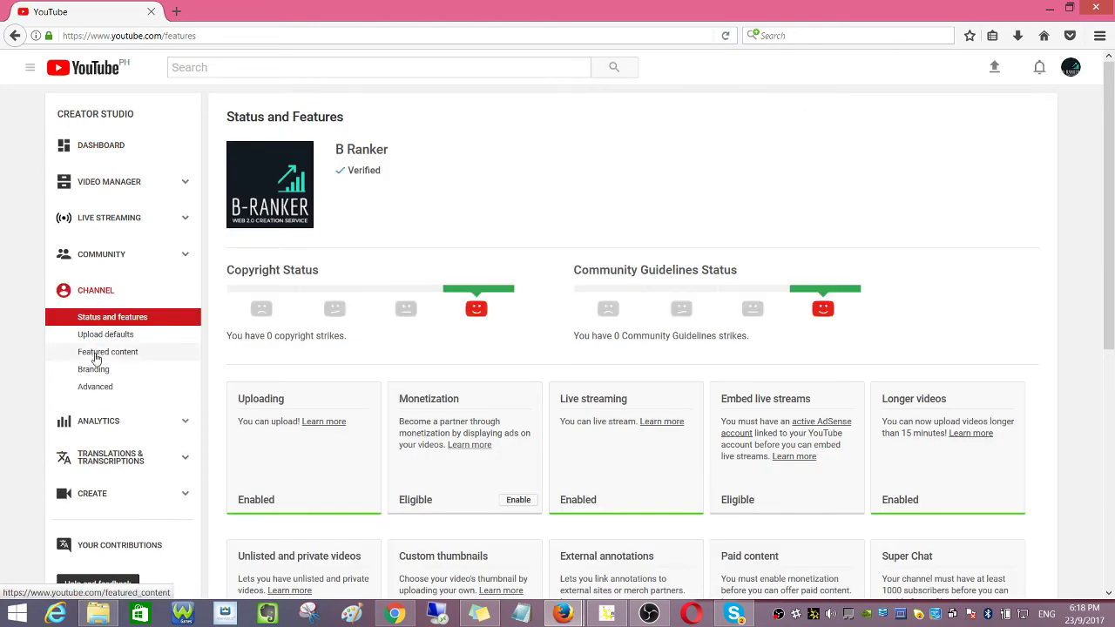
{"action": "left_click", "coordinate": [117, 357]}
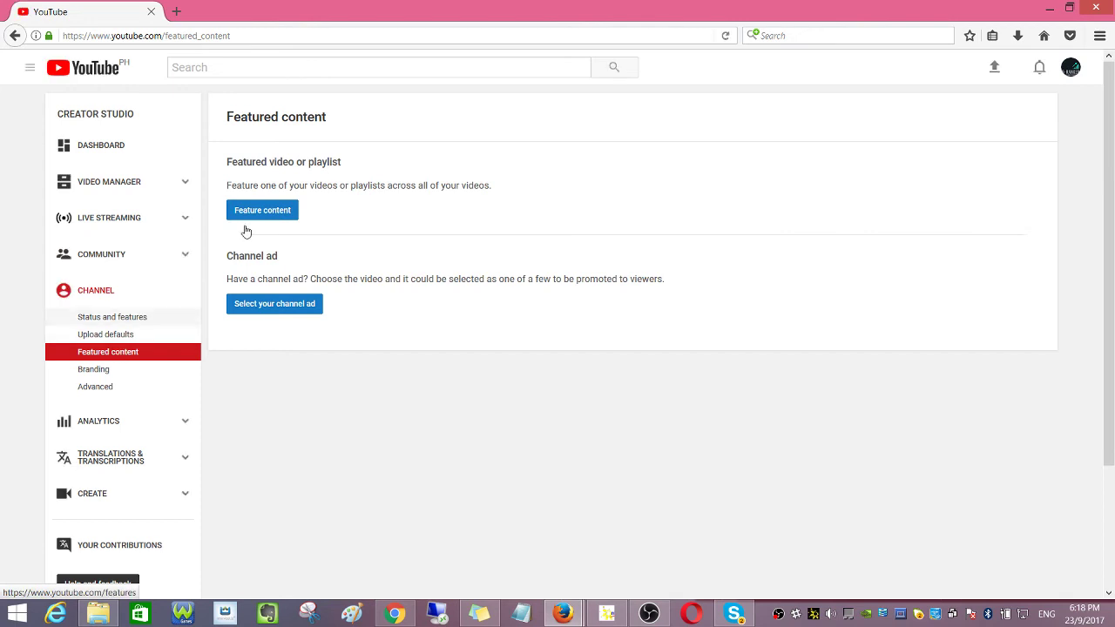
Step: Start featuring content with the "Choose a video or playlist" option and enter the copied playlist URL
{"action": "left_click", "coordinate": [265, 214]}
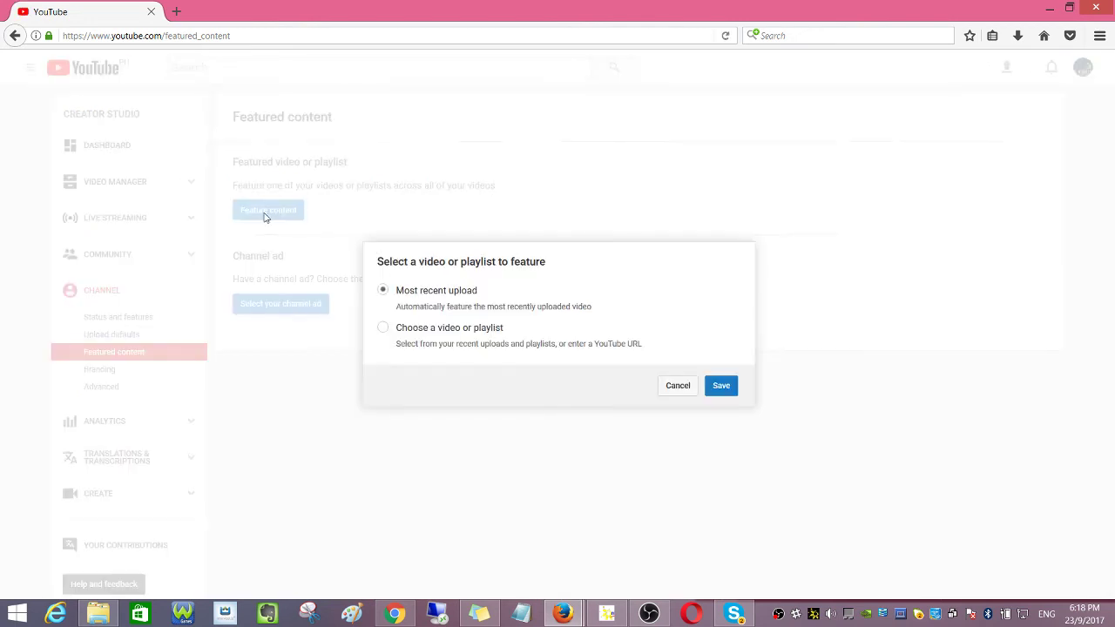
{"action": "left_click", "coordinate": [383, 328]}
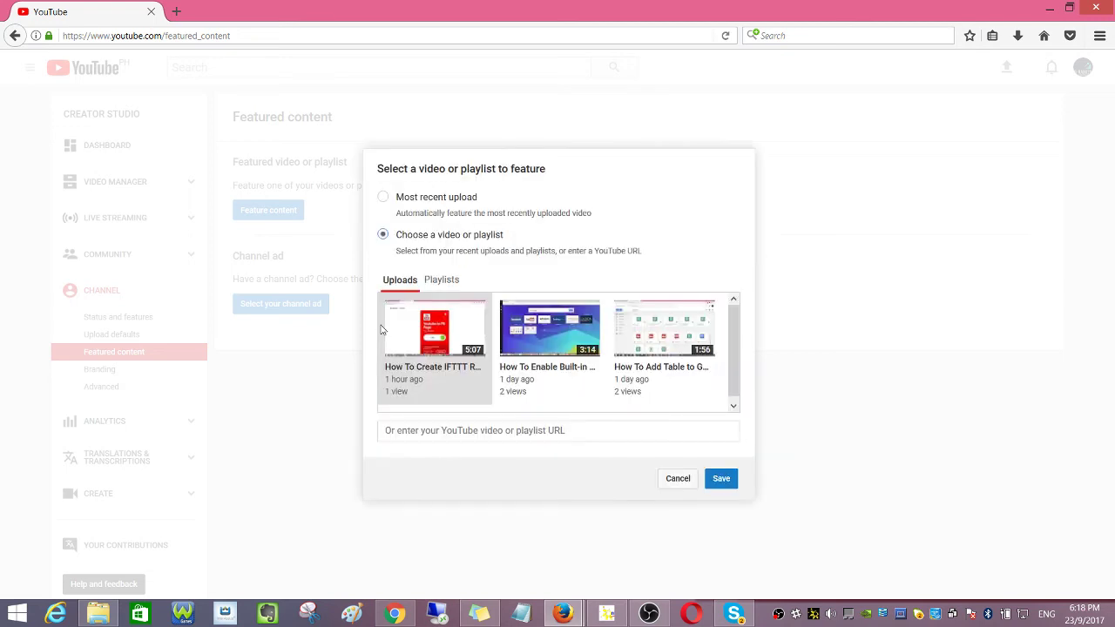
{"action": "left_click", "coordinate": [509, 429]}
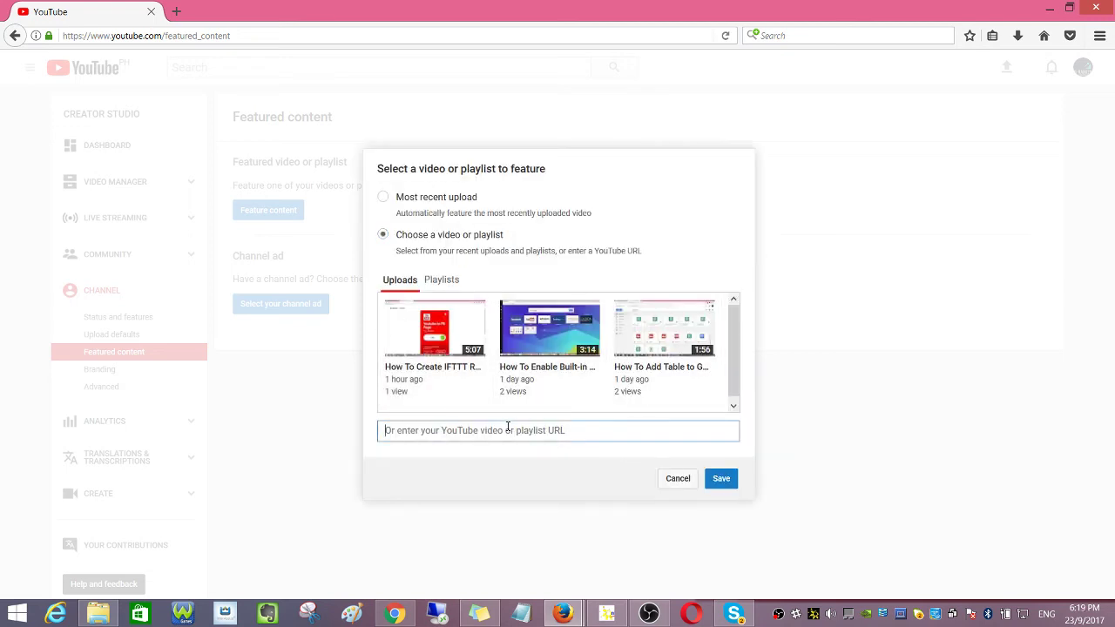
{"action": "key", "text": "ctrl+v"}
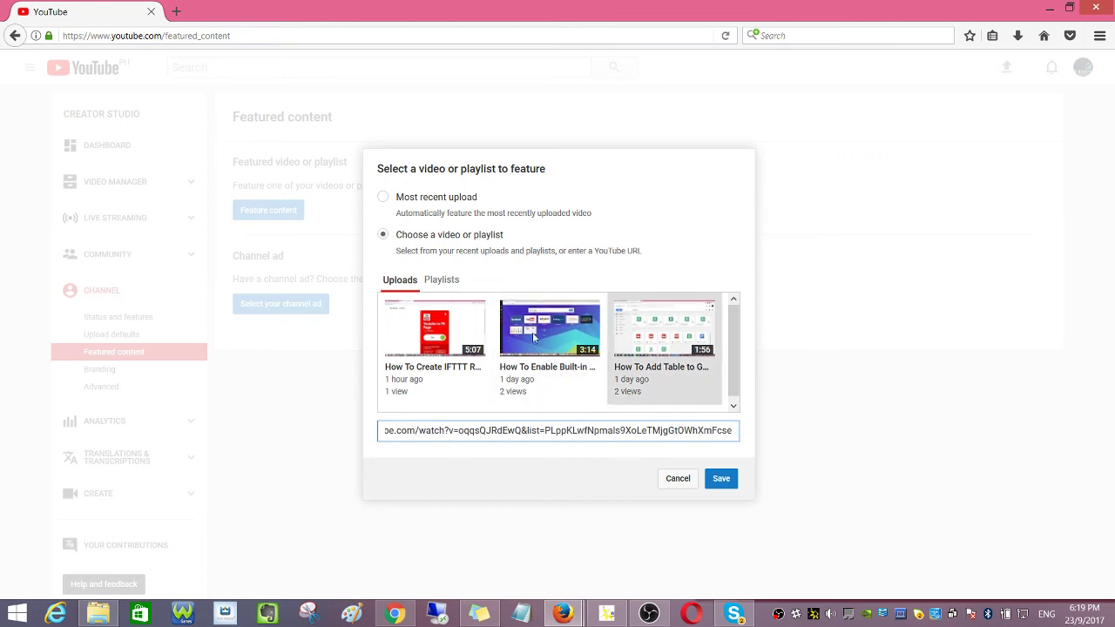
Step: Try picking the "How To and Tutorial Videos" playlist from the listed playlists as an alternative to the pasted URL
{"action": "left_click", "coordinate": [443, 284]}
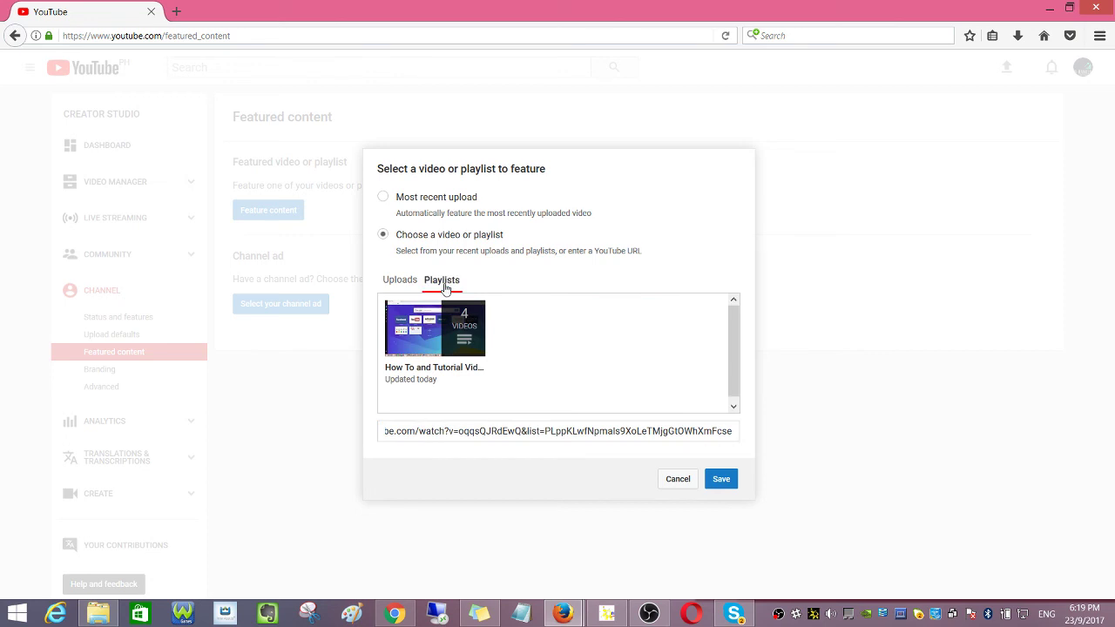
{"action": "left_click", "coordinate": [442, 355]}
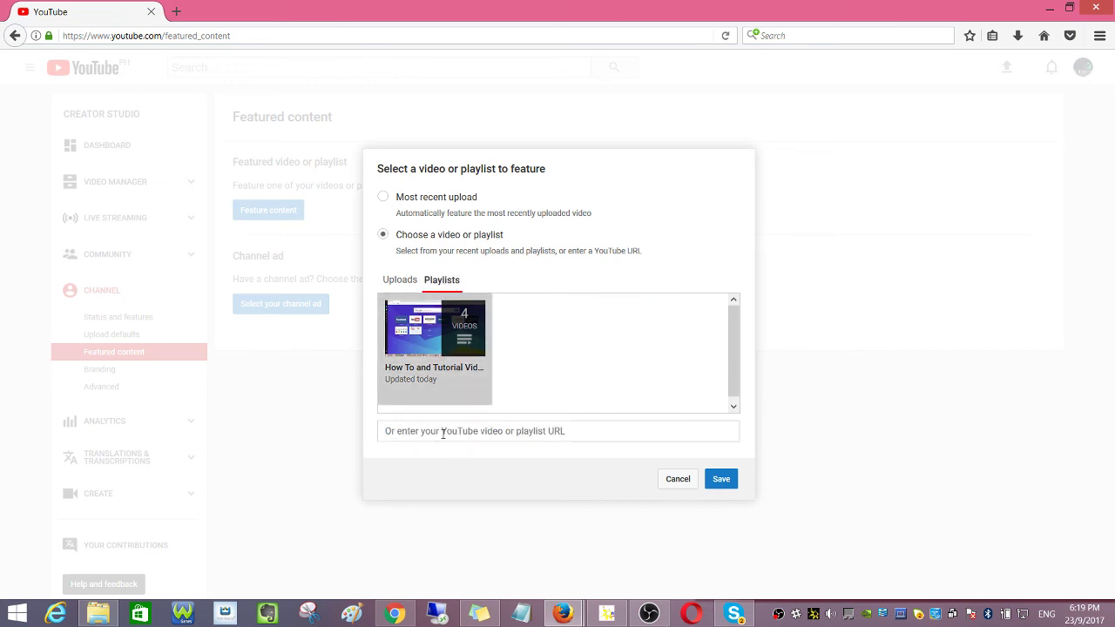
{"action": "left_click", "coordinate": [429, 338]}
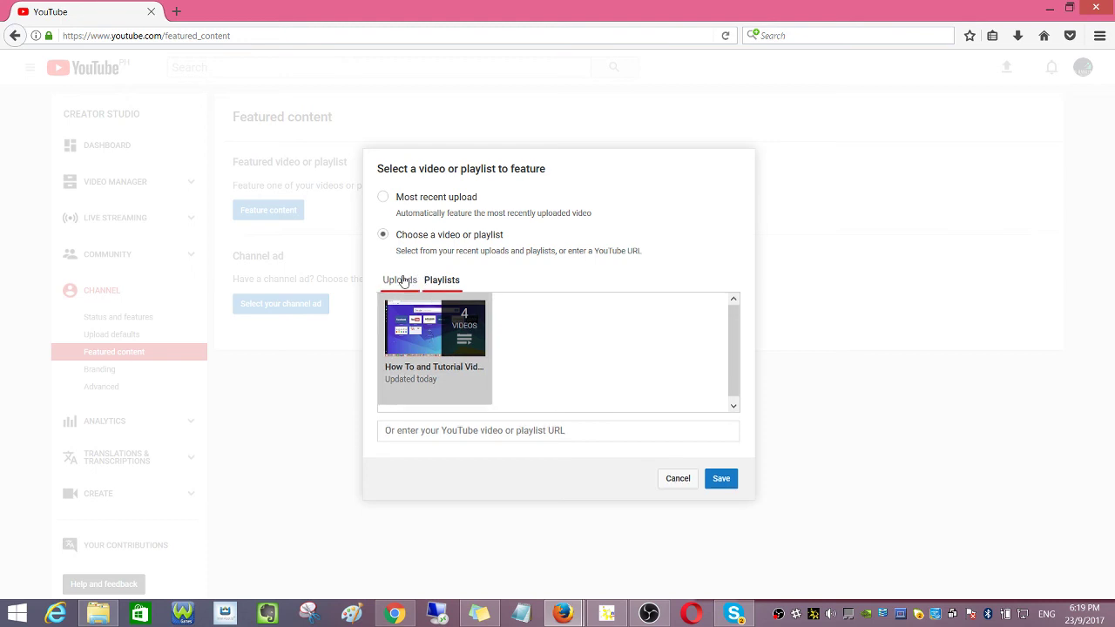
{"action": "left_click", "coordinate": [482, 429]}
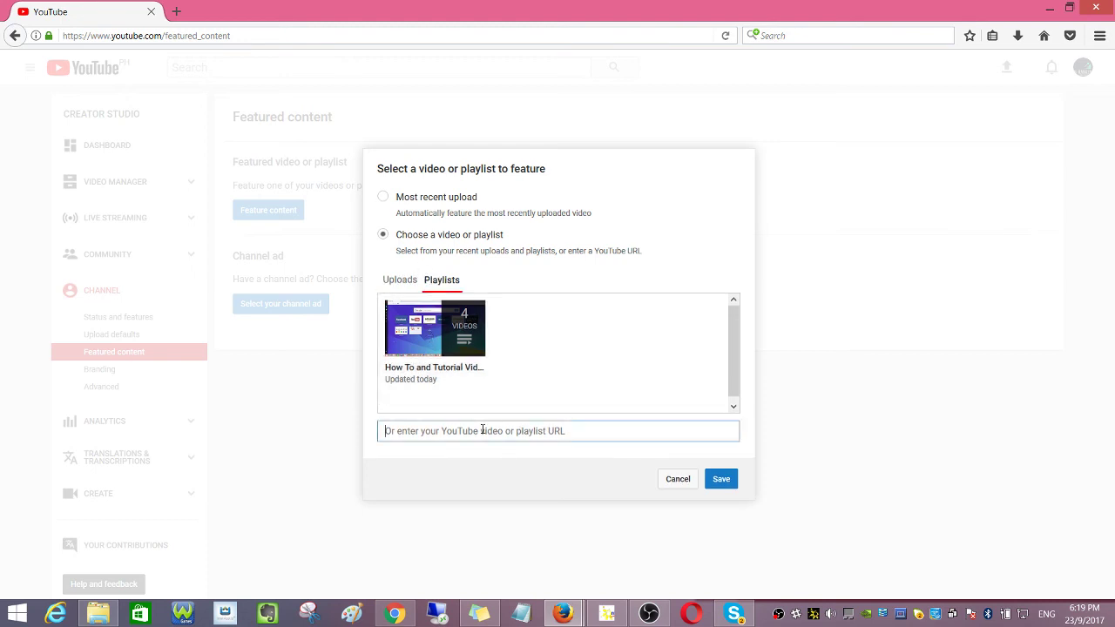
{"action": "key", "text": "ctrl+v"}
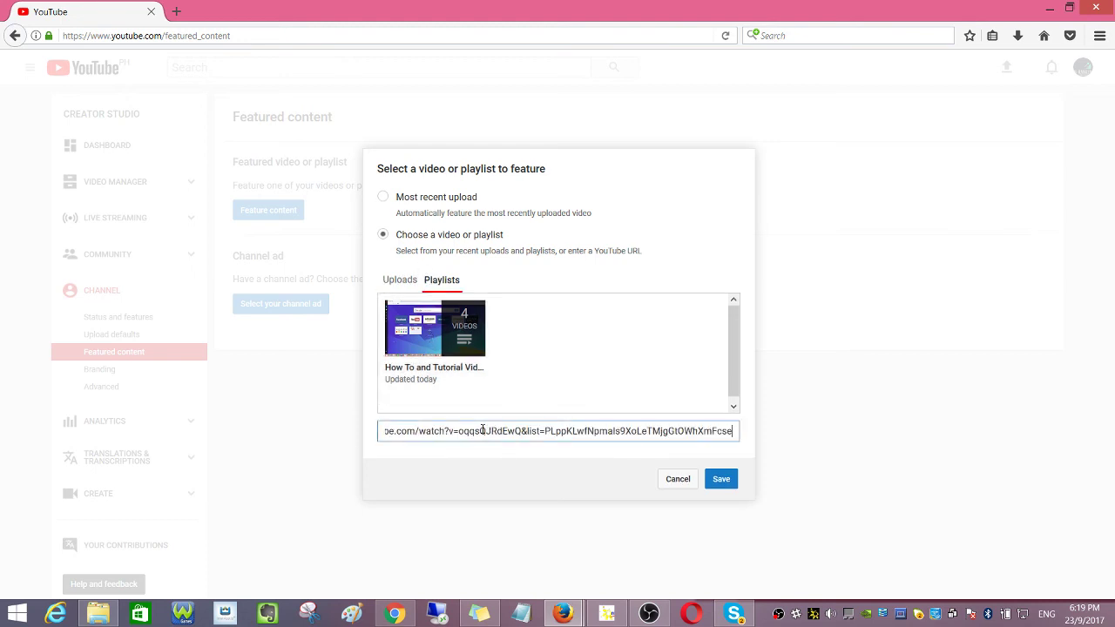
{"action": "left_click", "coordinate": [454, 351]}
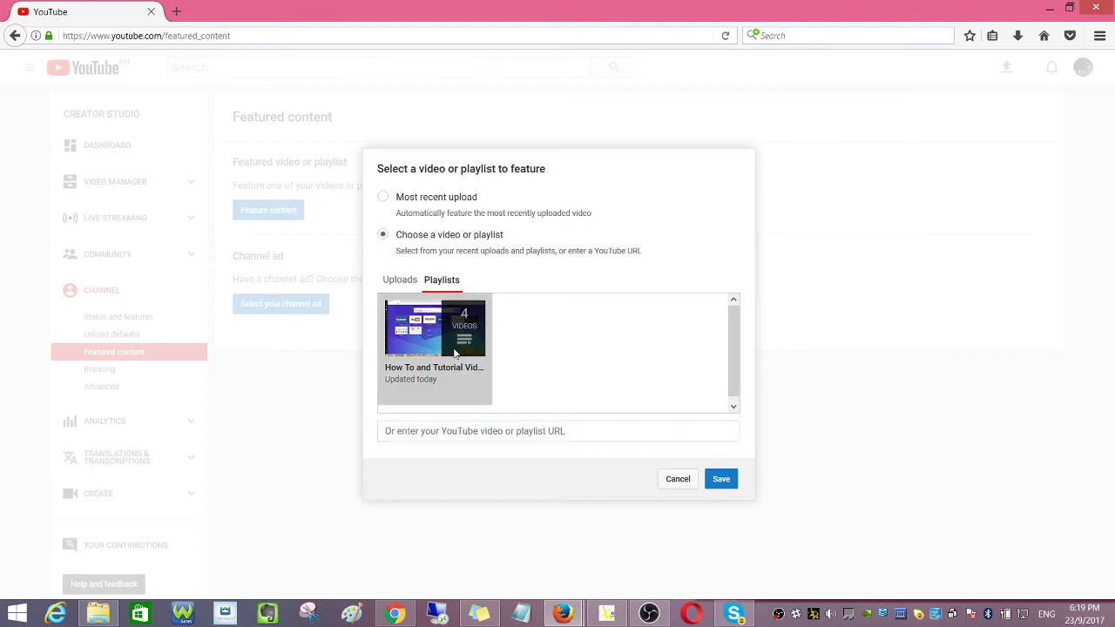
Step: Paste the copied playlist URL as the content to feature, save it, and update the featured playlist settings
{"action": "left_click", "coordinate": [467, 432]}
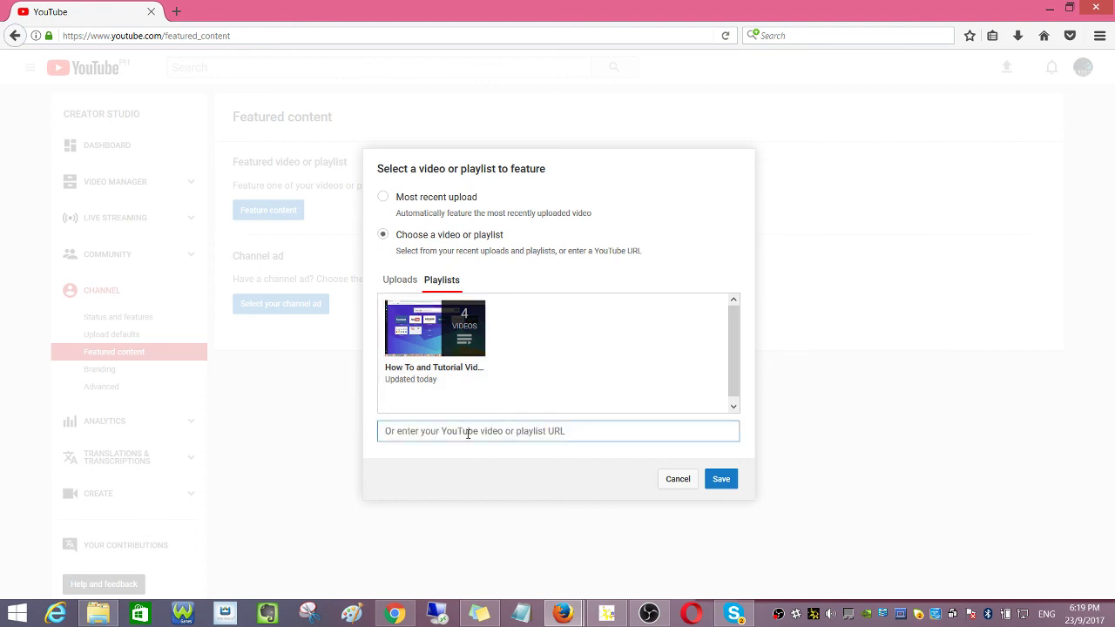
{"action": "type", "text": "https://www.youtube.com/watch?v=oqqsQJRdEwQ&list=PLppKLwfNpmals9XoLeTMjgGtOWhXmFcse"}
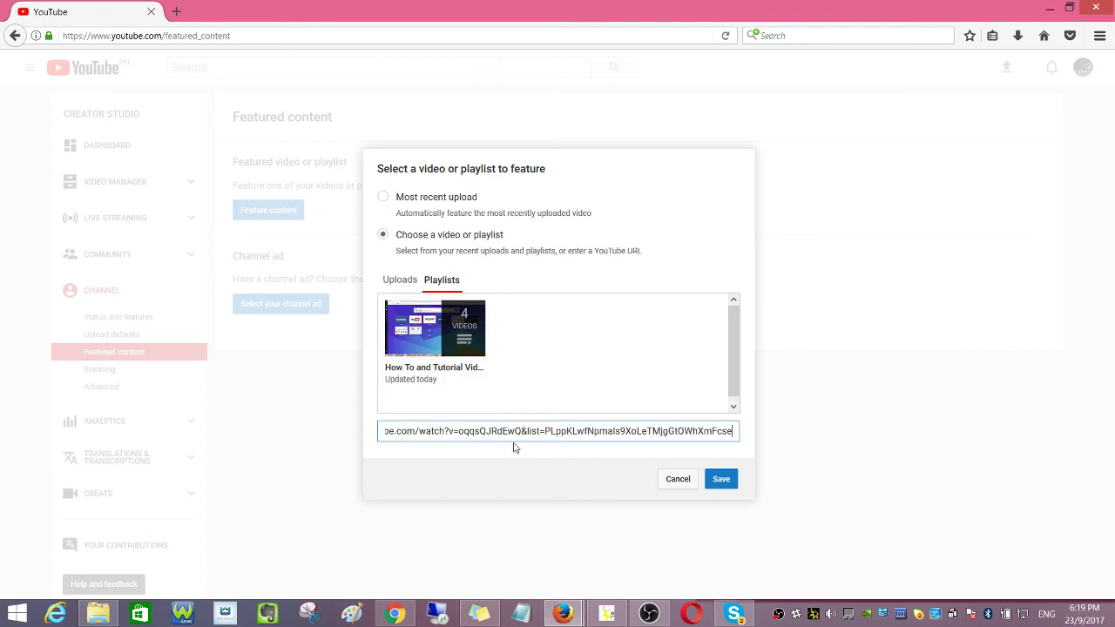
{"action": "left_click", "coordinate": [726, 481]}
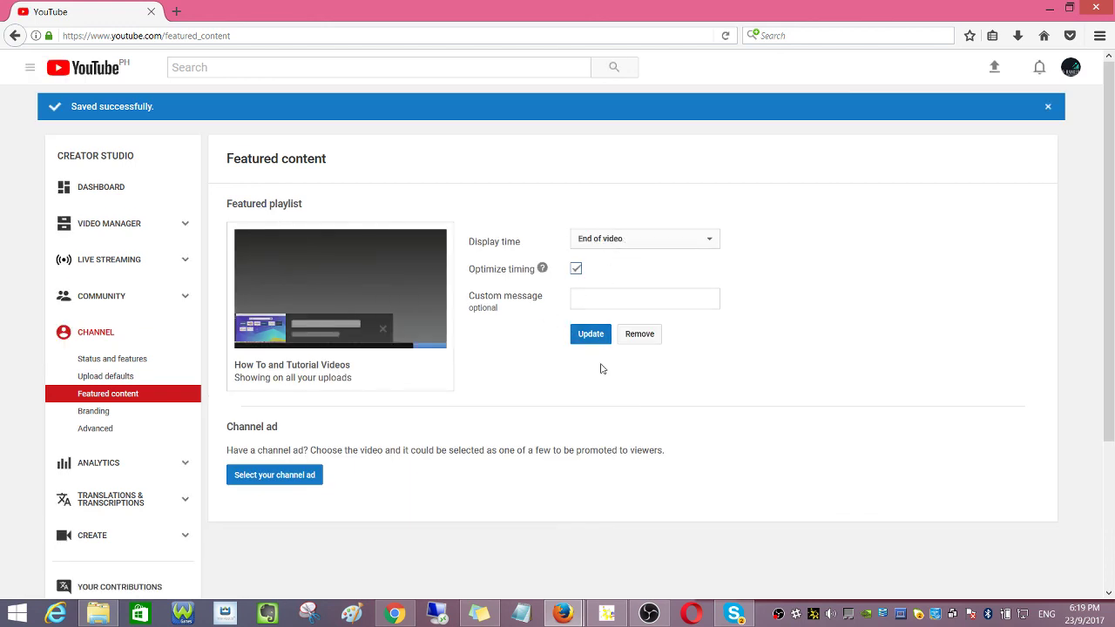
{"action": "left_click", "coordinate": [592, 340]}
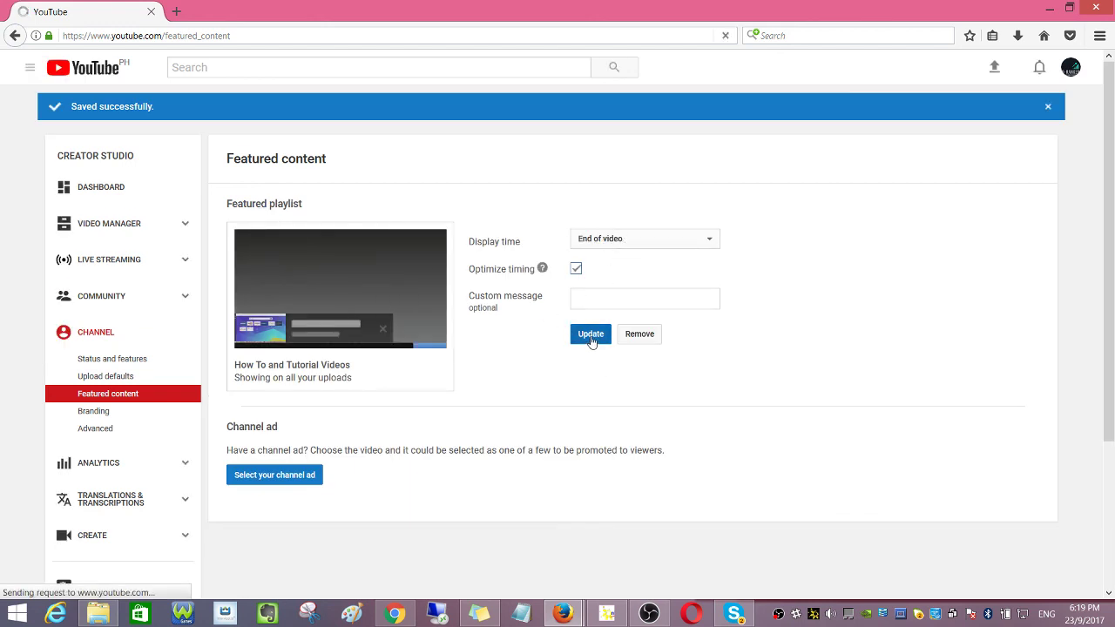